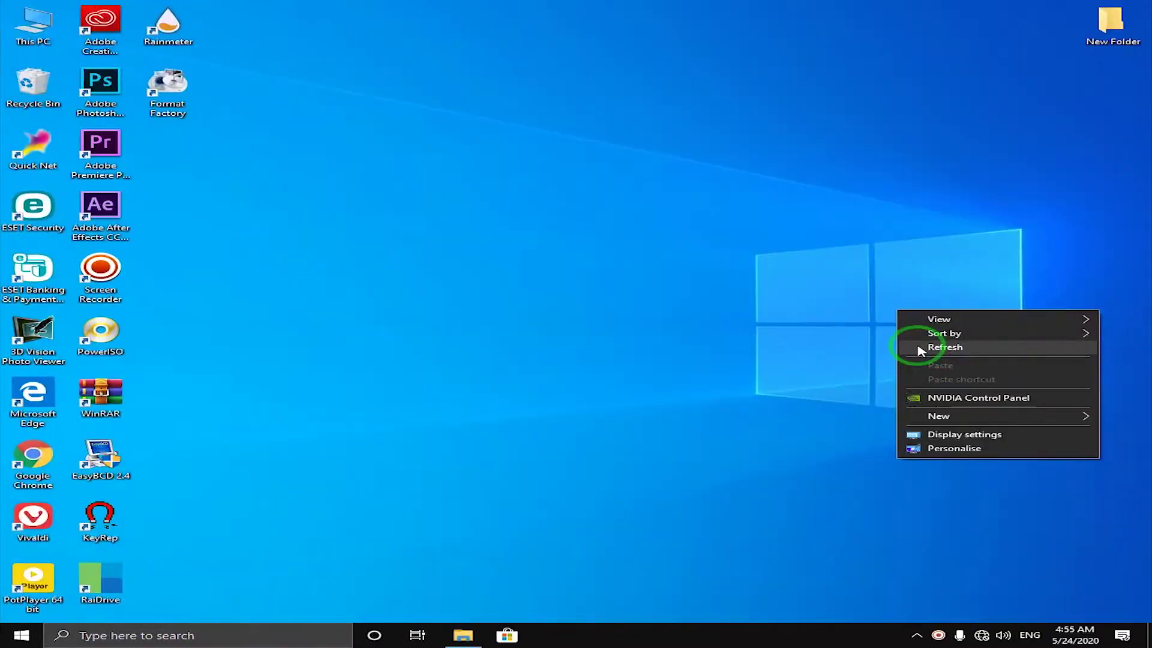
left_click(915, 342)
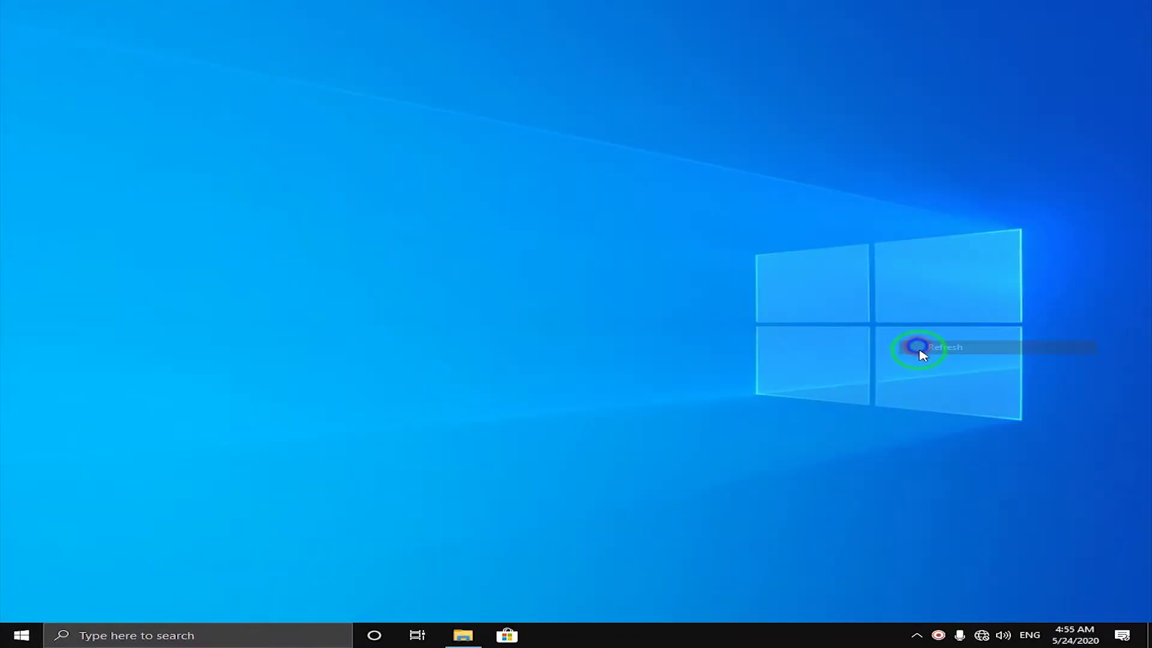
right_click(918, 346)
left_click(939, 387)
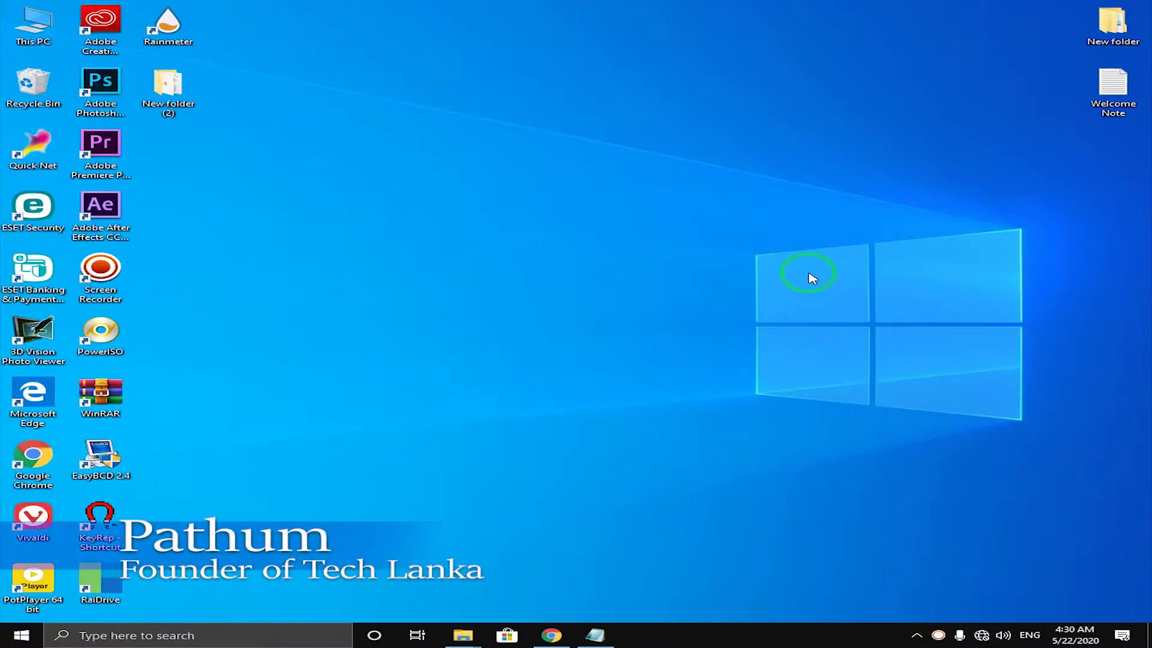
Search for notepad and open a new blank Notepad document.
left_click(188, 636)
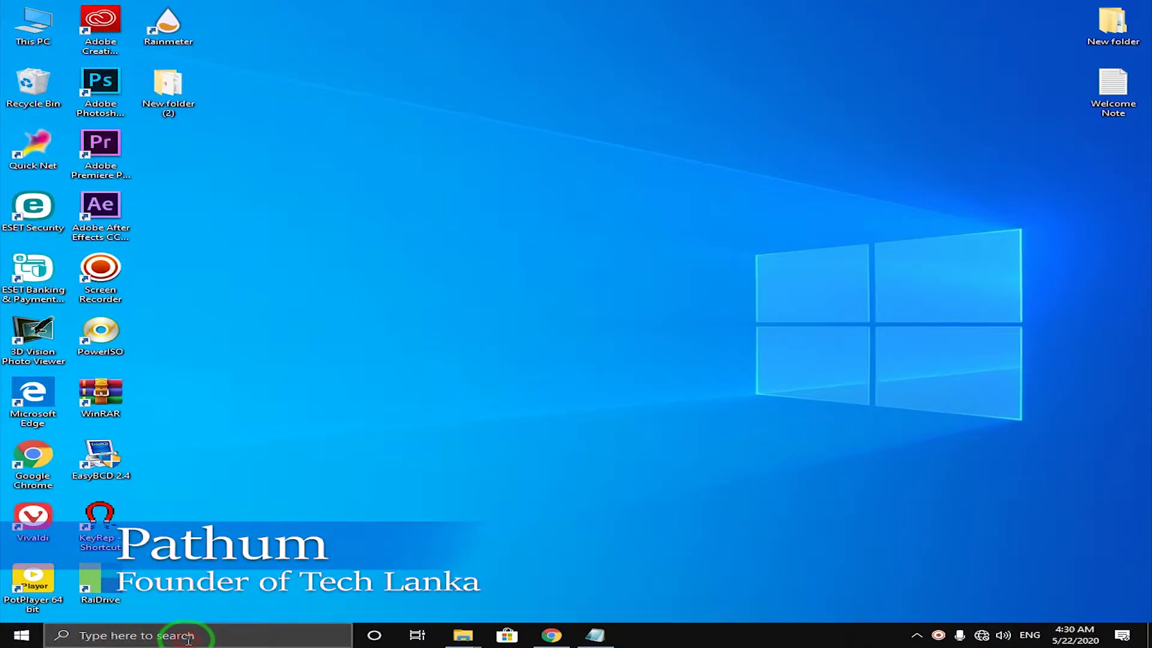
type("no")
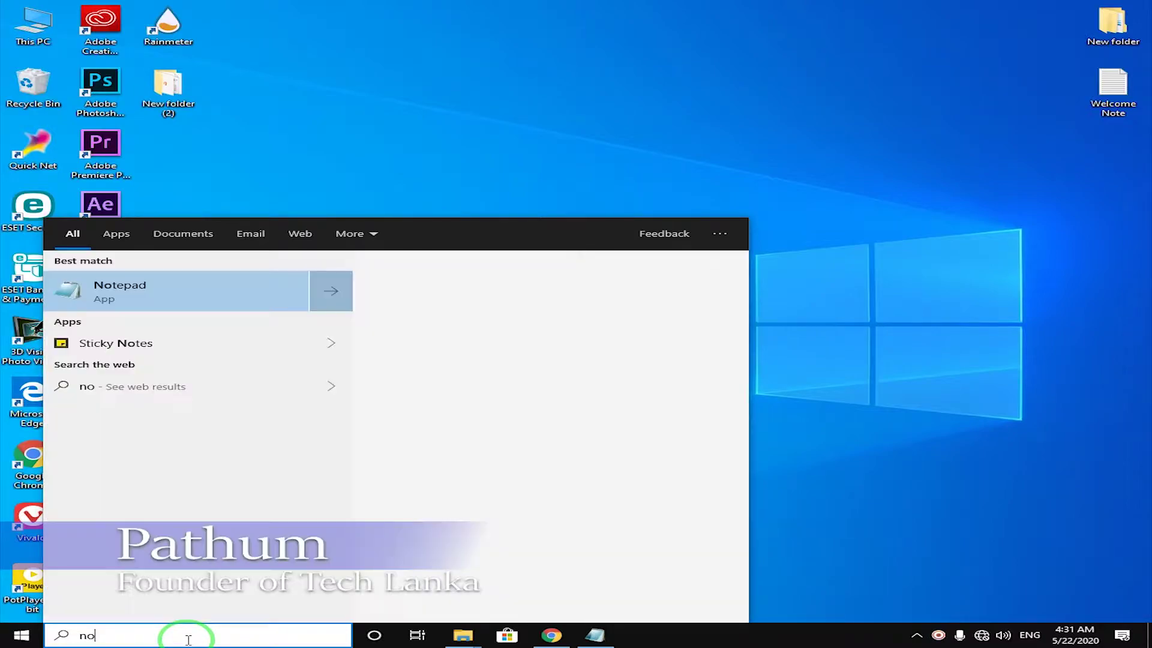
type("tepad")
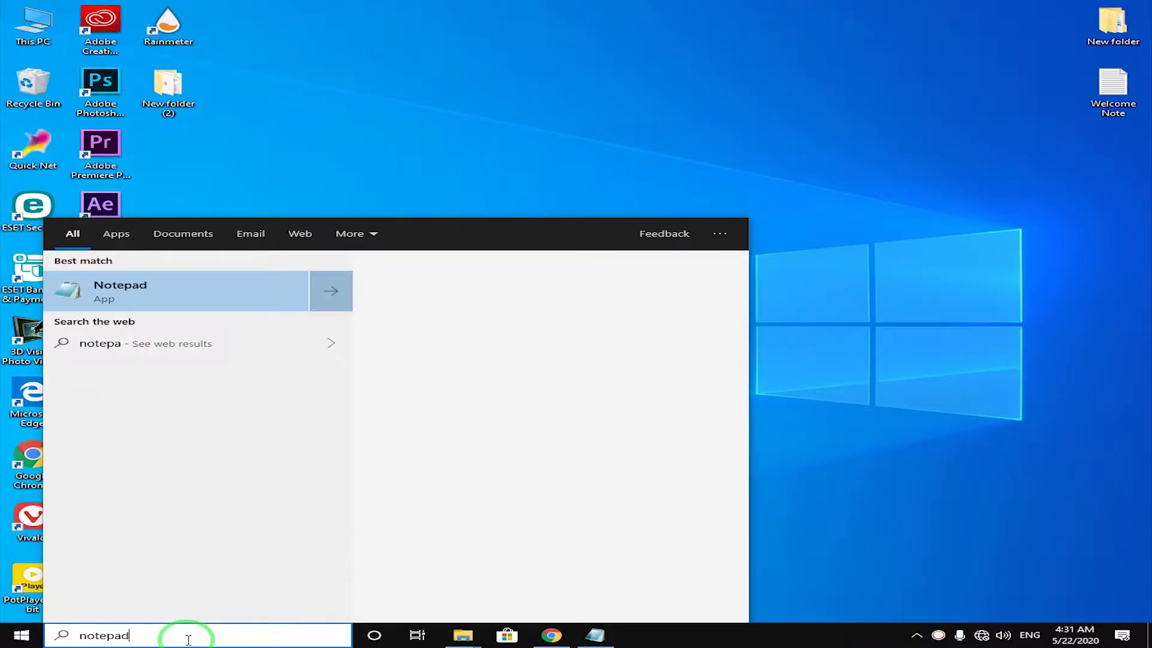
key("Return")
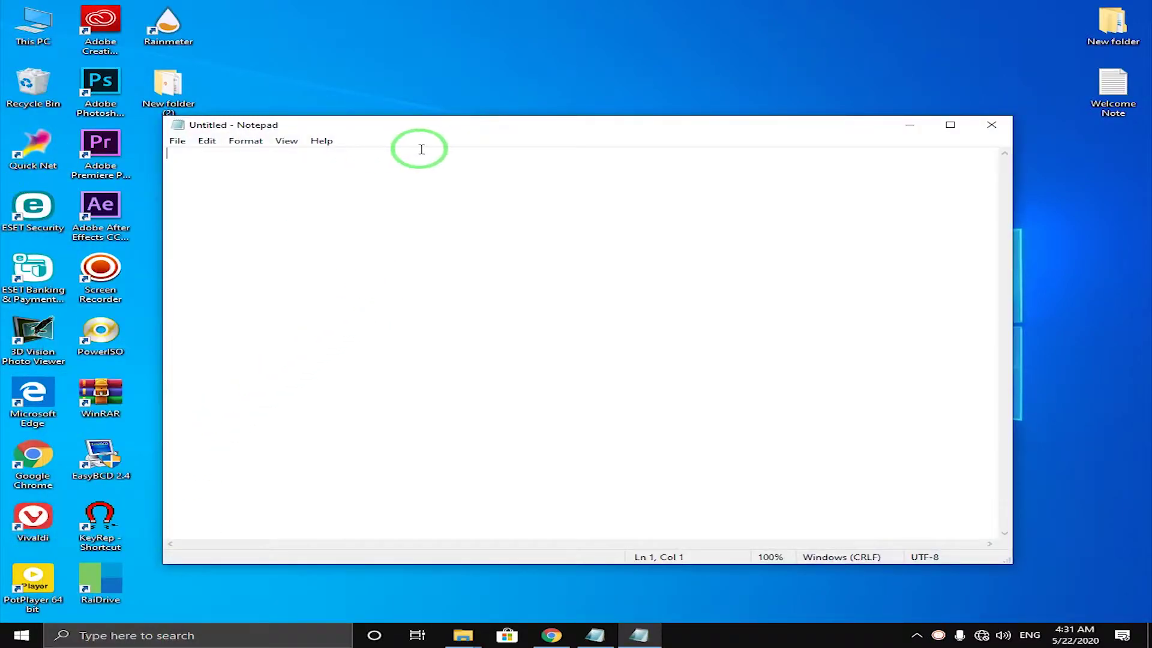
left_click_drag(475, 127, 482, 122)
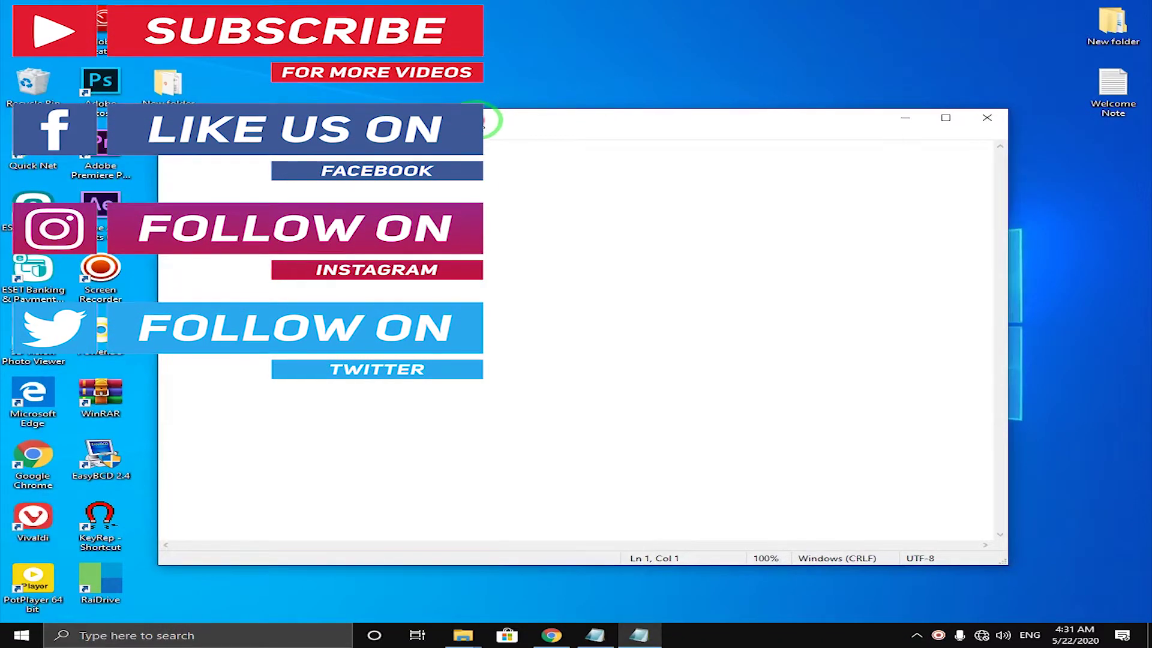
Copy the full speech script from the Welcome Note file into the blank document and highlight the spoken greeting text.
left_click(1111, 96)
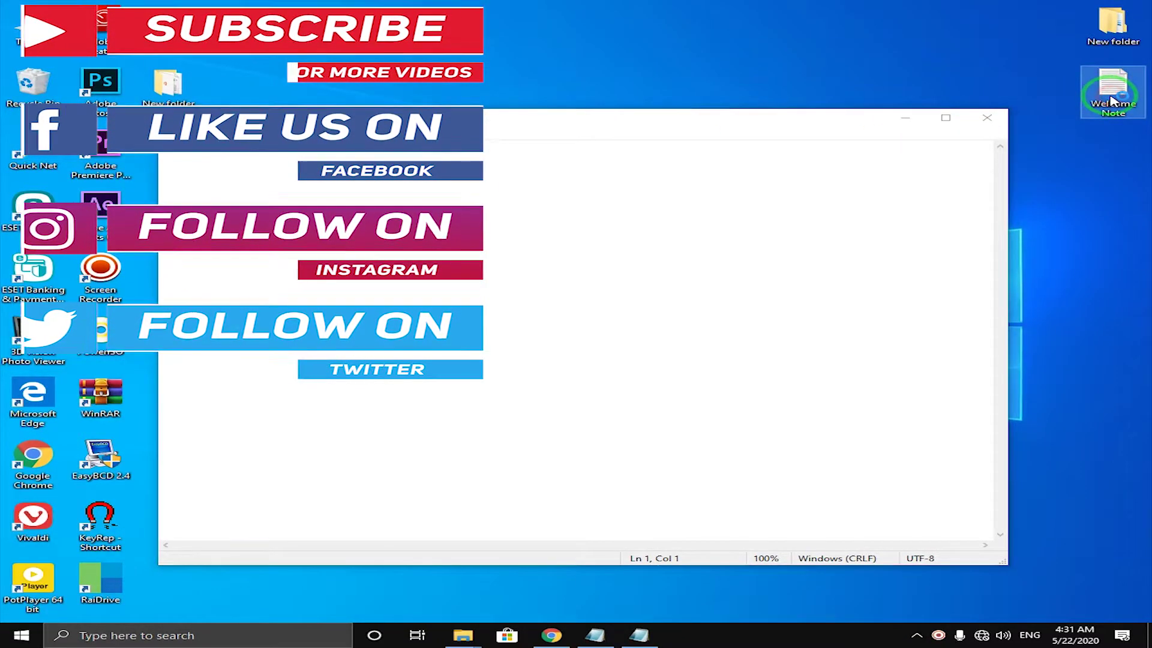
double_click(1112, 101)
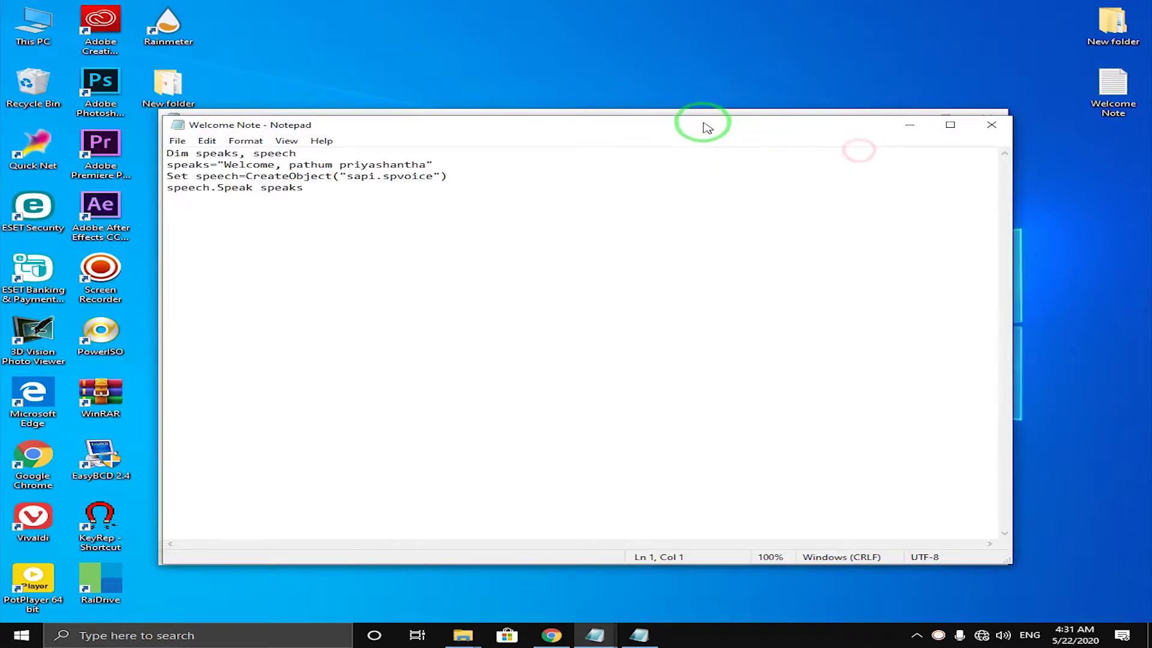
left_click_drag(707, 127, 774, 161)
left_click_drag(399, 249, 241, 193)
right_click(246, 195)
left_click(307, 242)
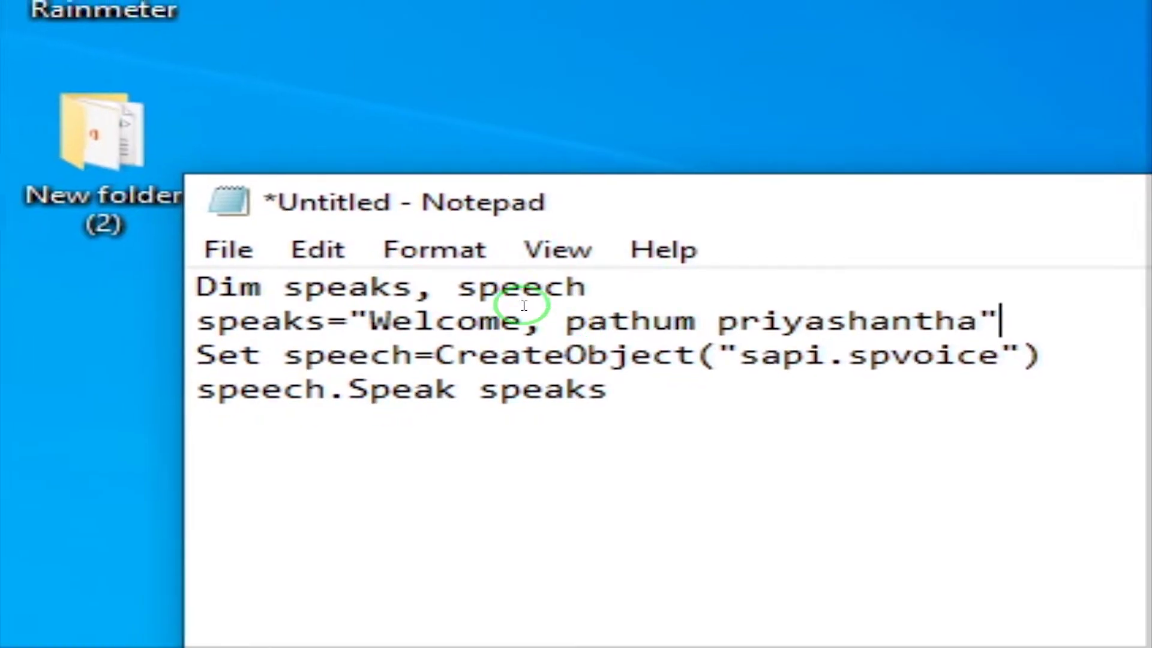
left_click_drag(578, 325, 1151, 324)
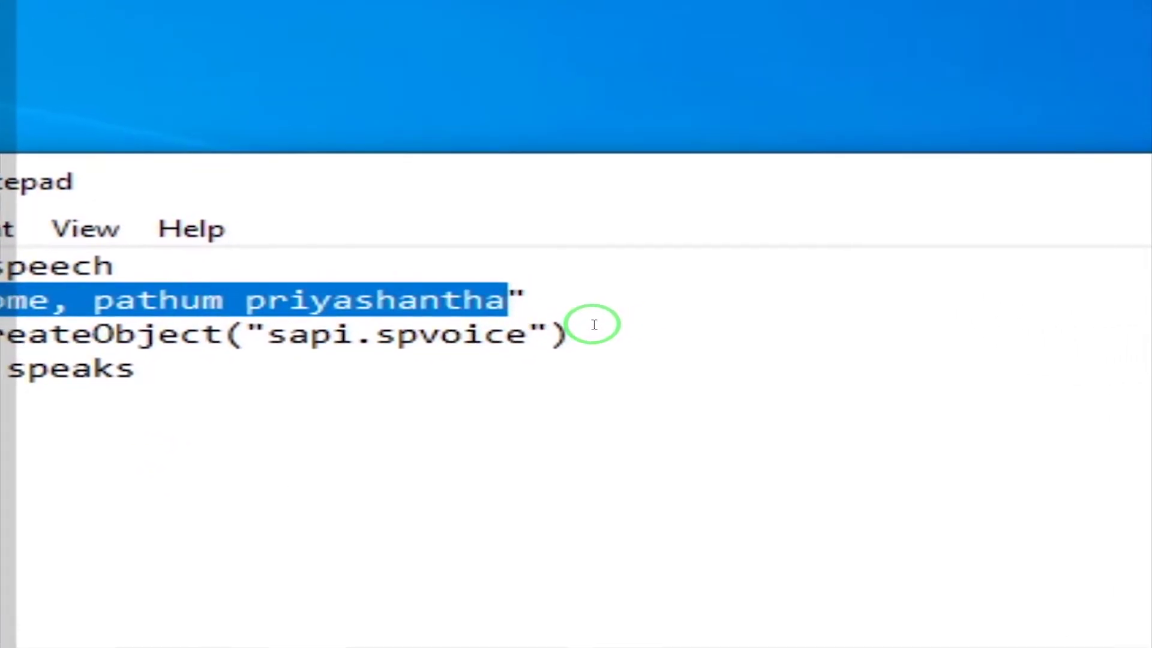
left_click(761, 346)
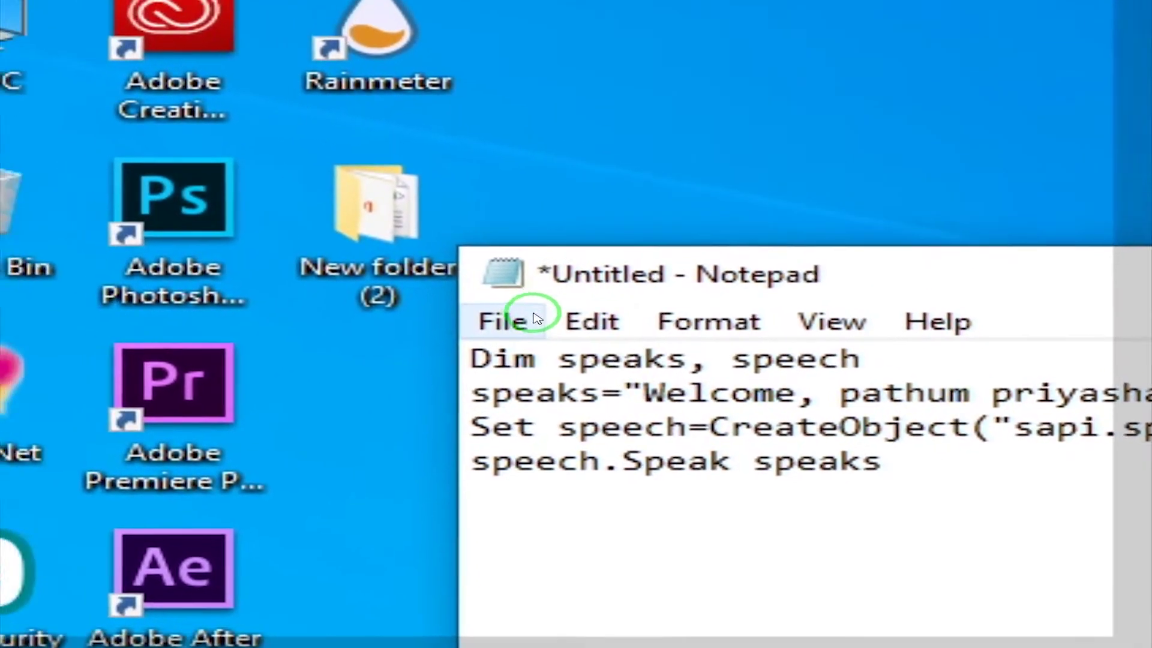
Save the script to the desktop as a VBScript file named welcome and close the document.
left_click(388, 274)
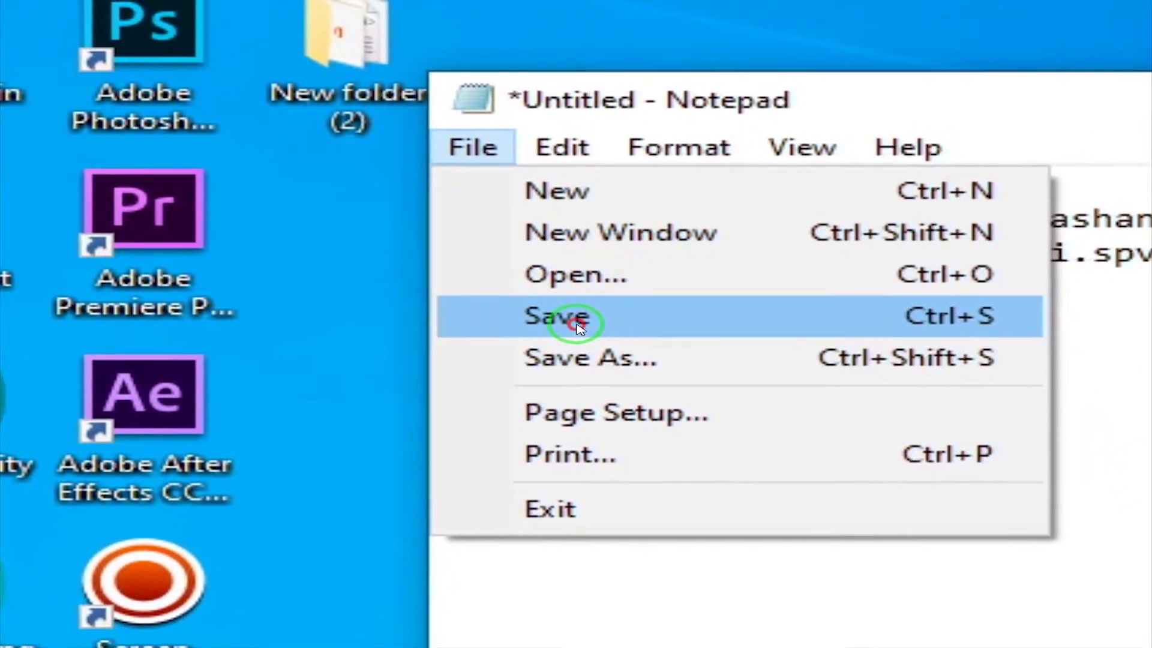
left_click(603, 299)
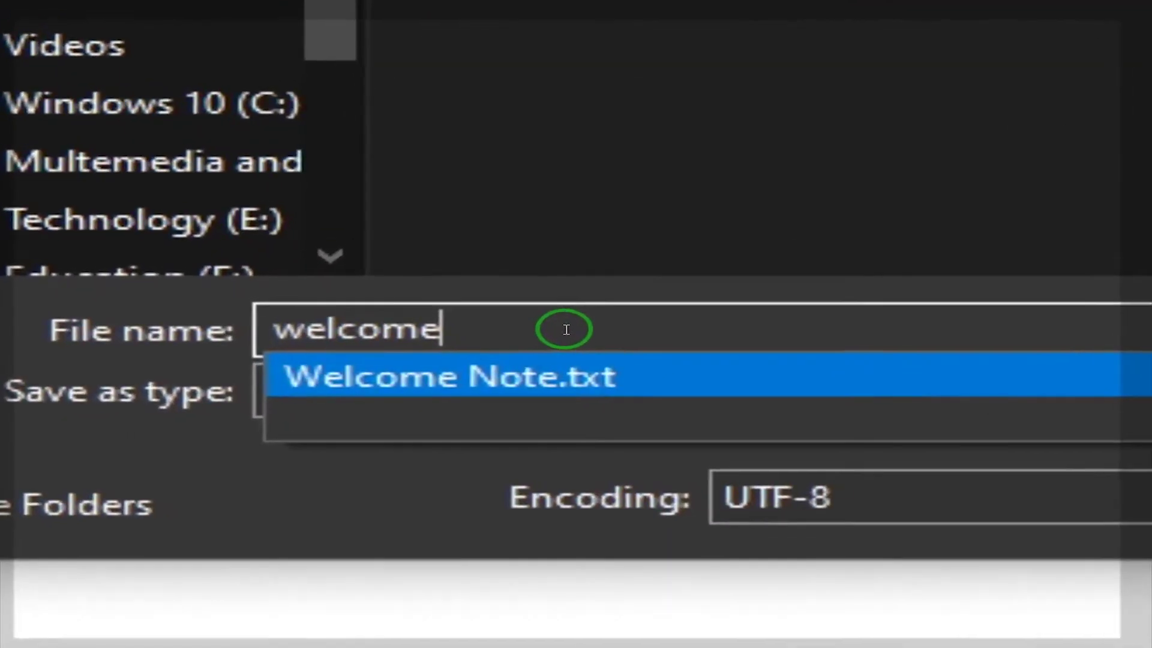
type(",")
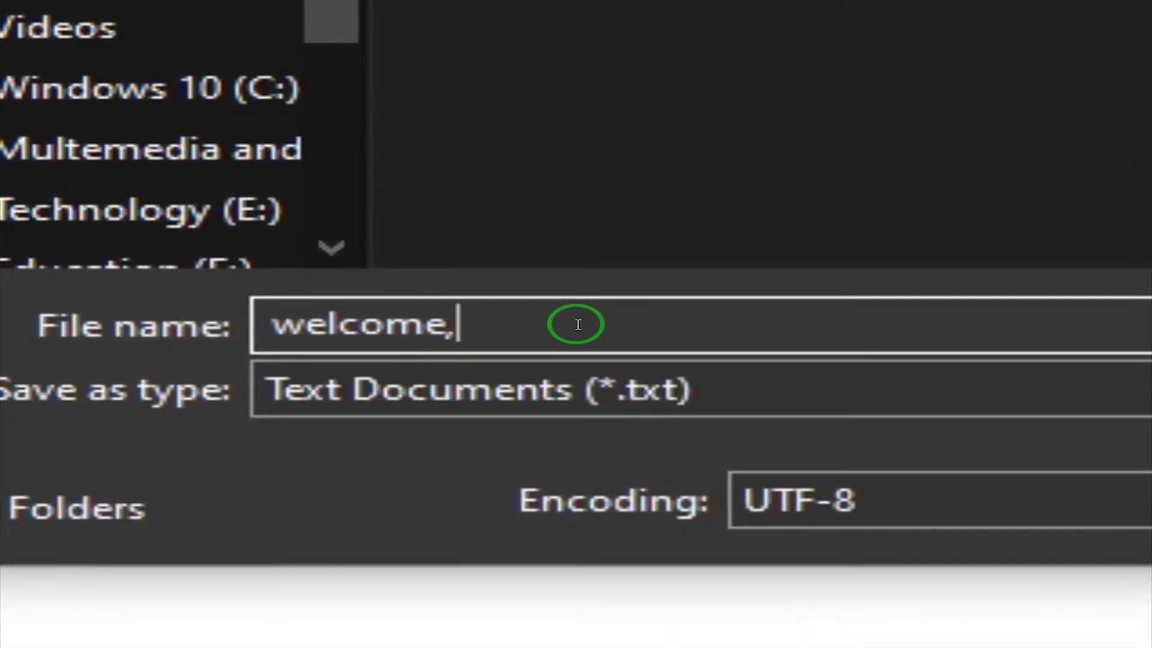
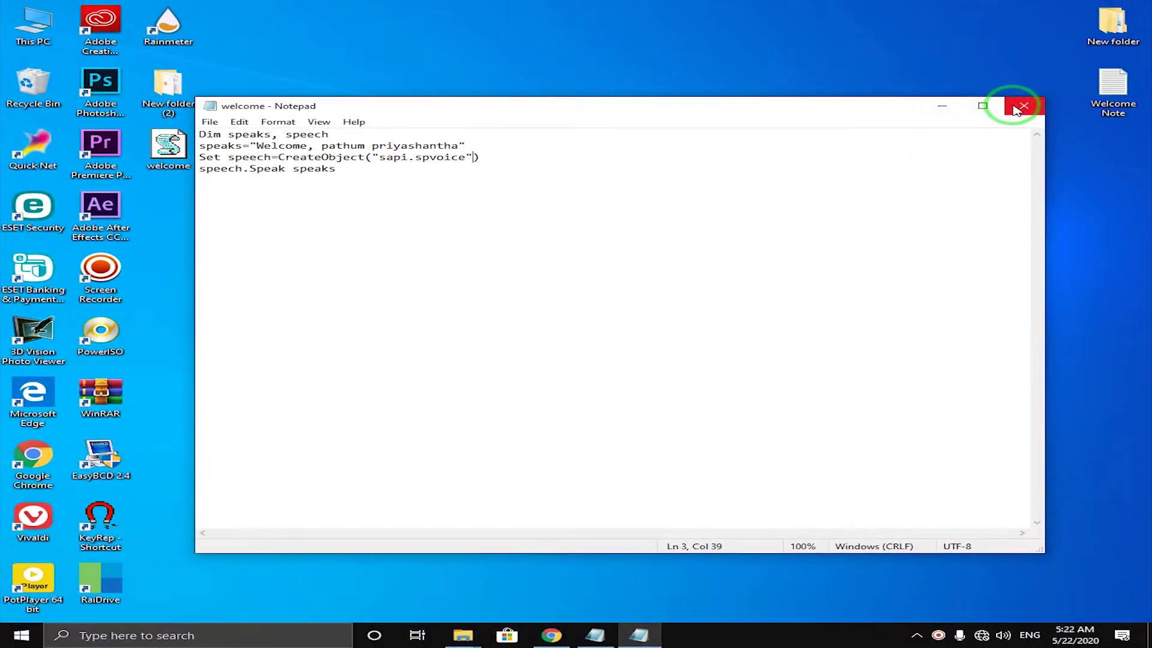
left_click(1021, 108)
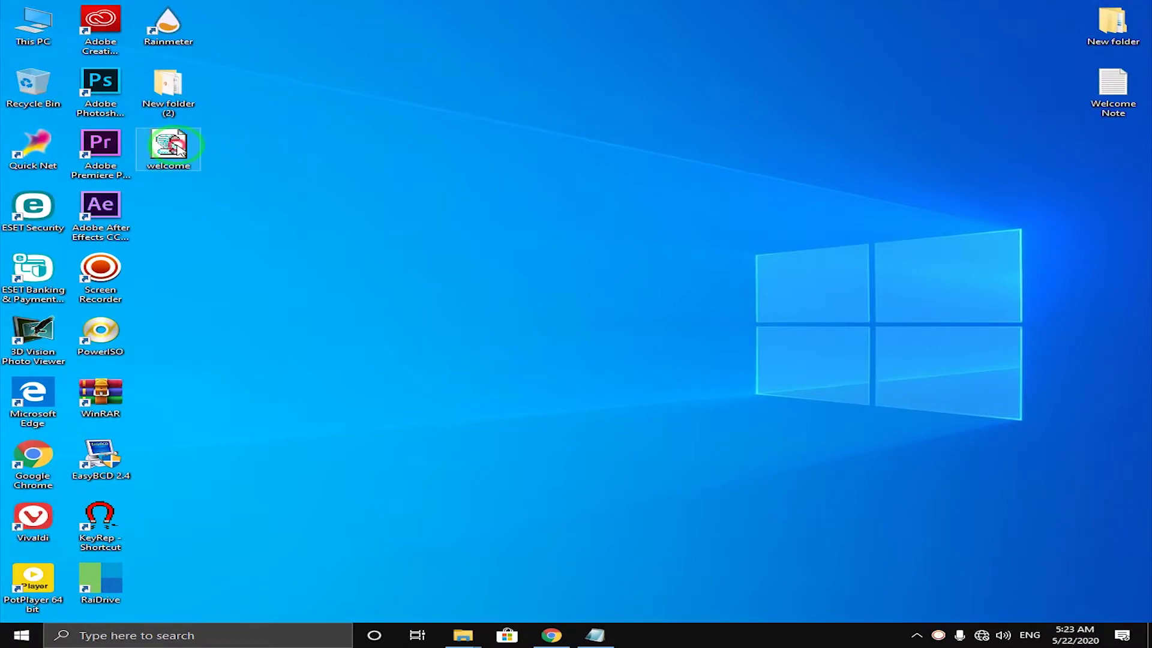
Open This PC in a maximized window and go to the shell:startup location.
left_click(25, 30)
double_click(25, 30)
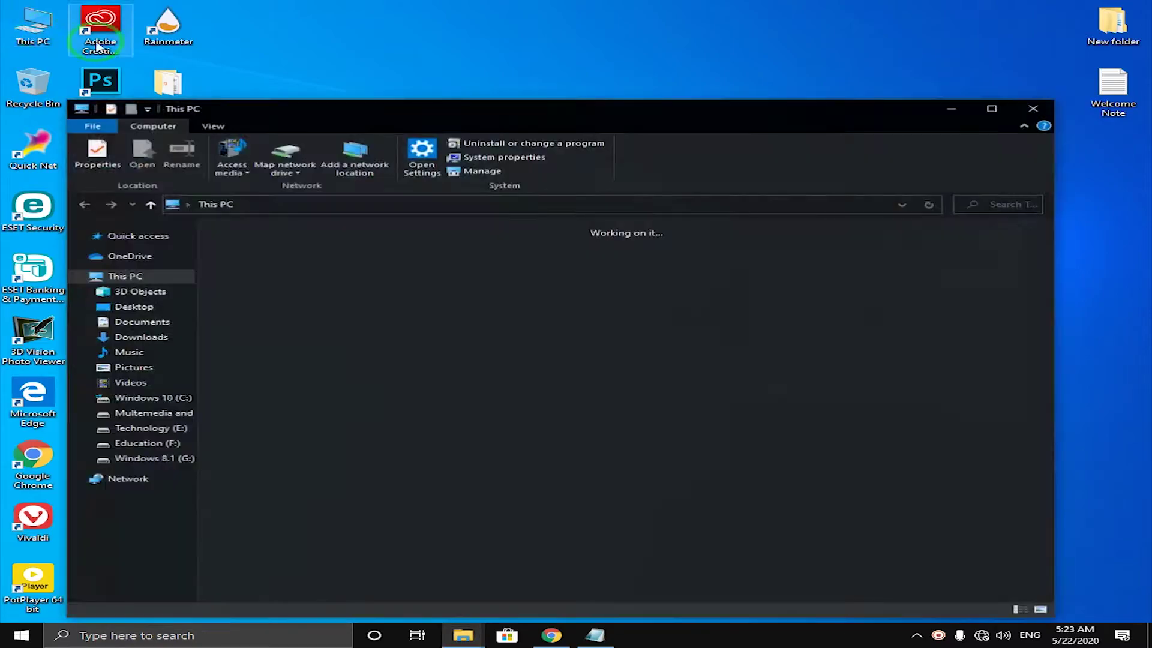
left_click(993, 109)
left_click(229, 101)
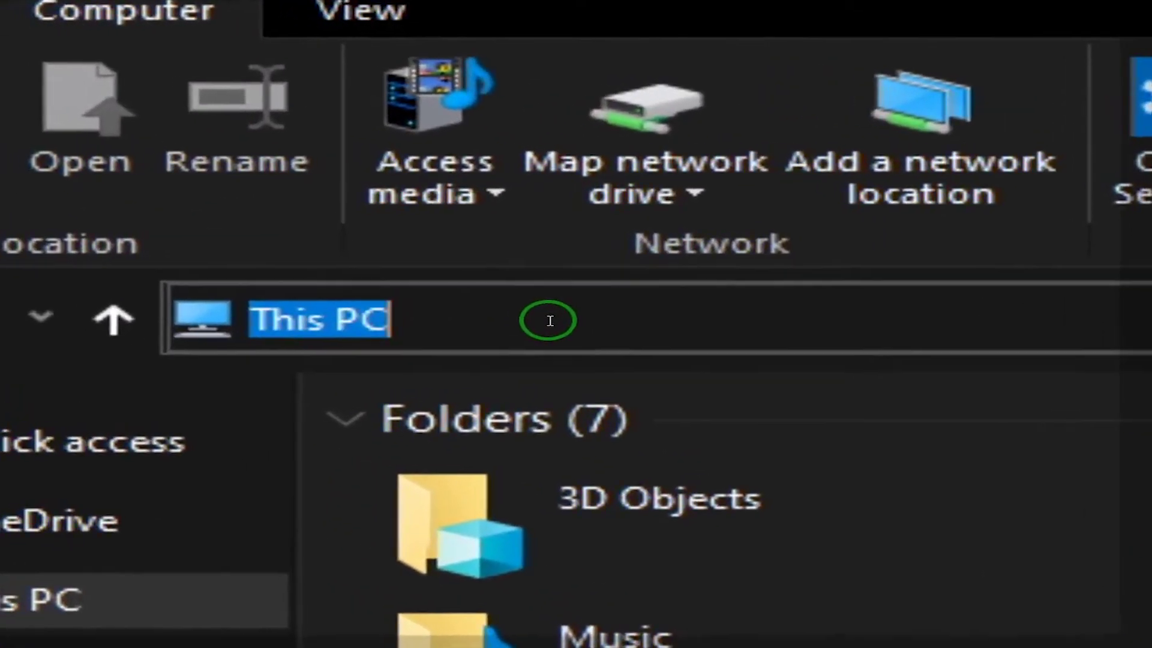
left_click(195, 101)
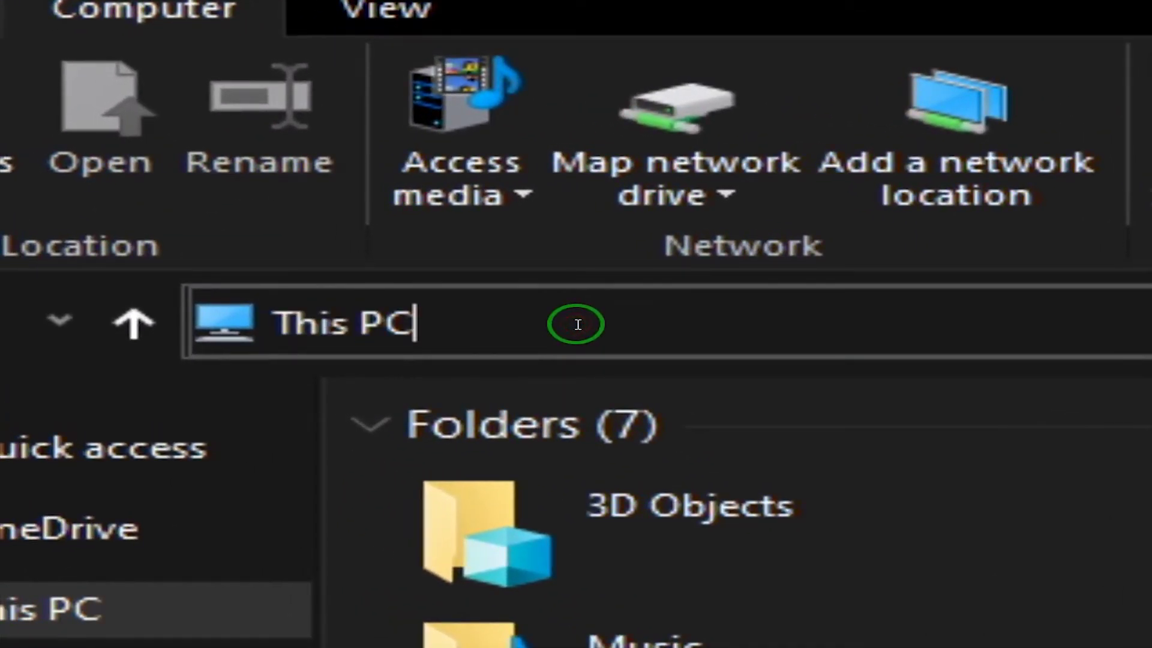
left_click(225, 322)
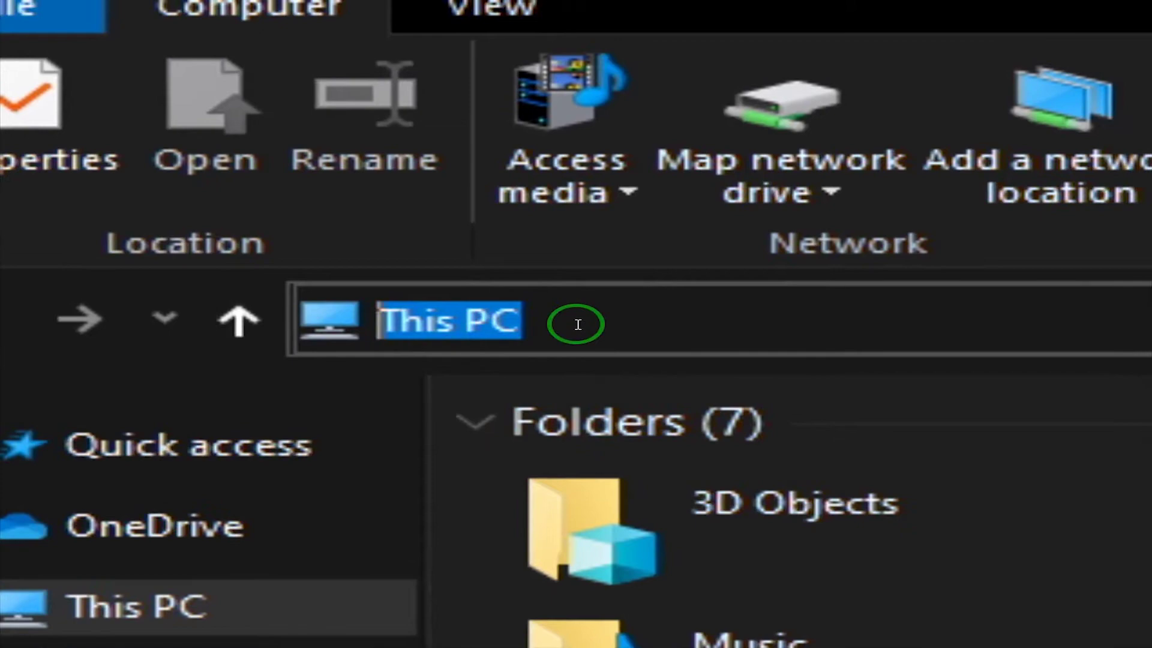
key("BackSpace")
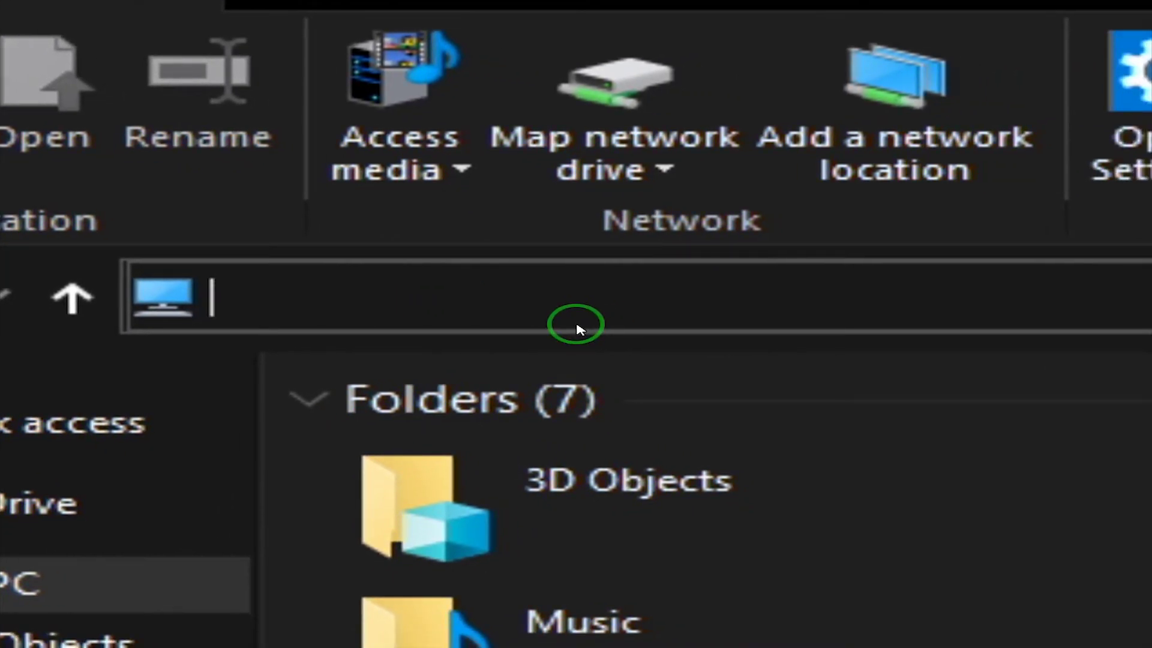
type("shell")
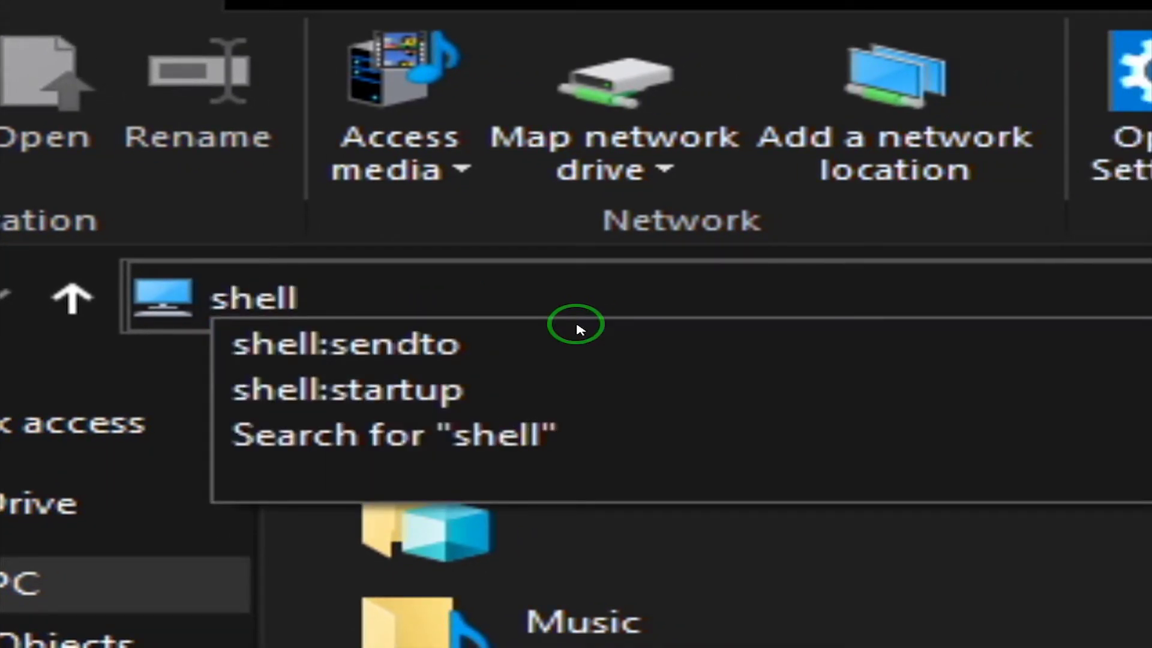
type(":s")
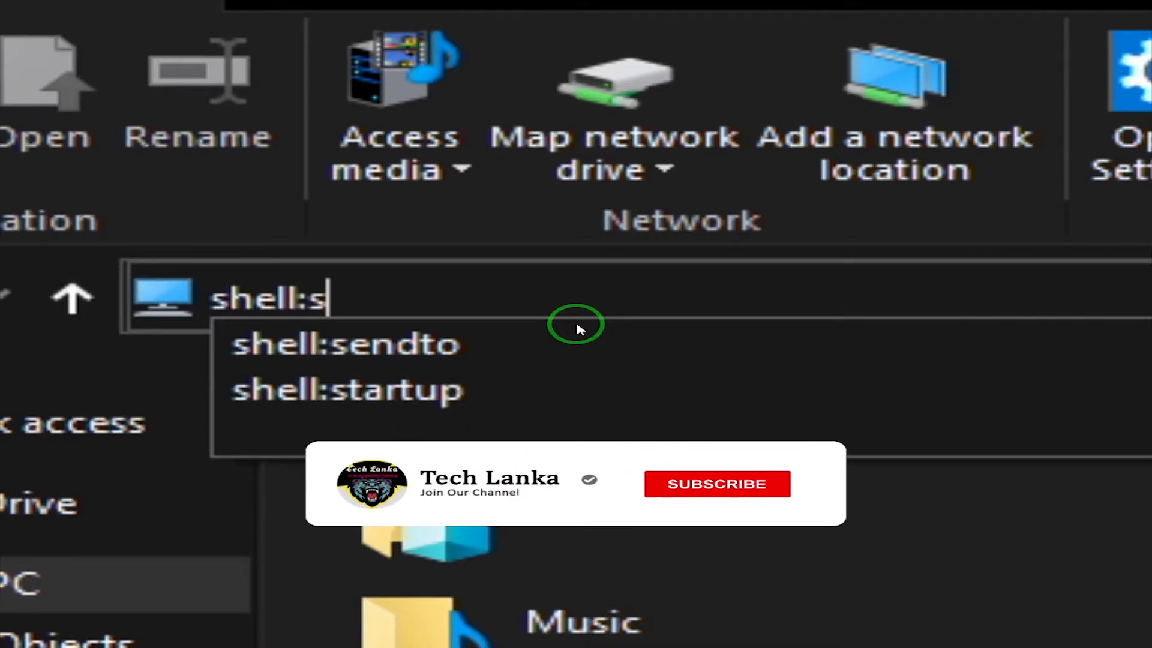
type("tart")
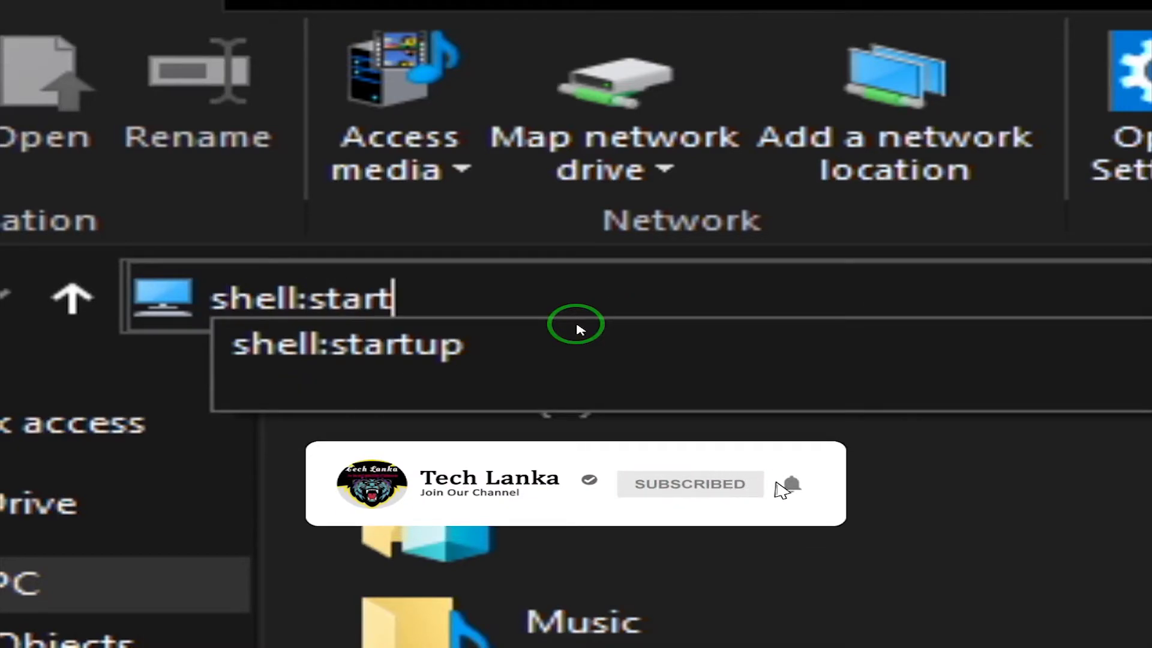
type("up")
key("Return")
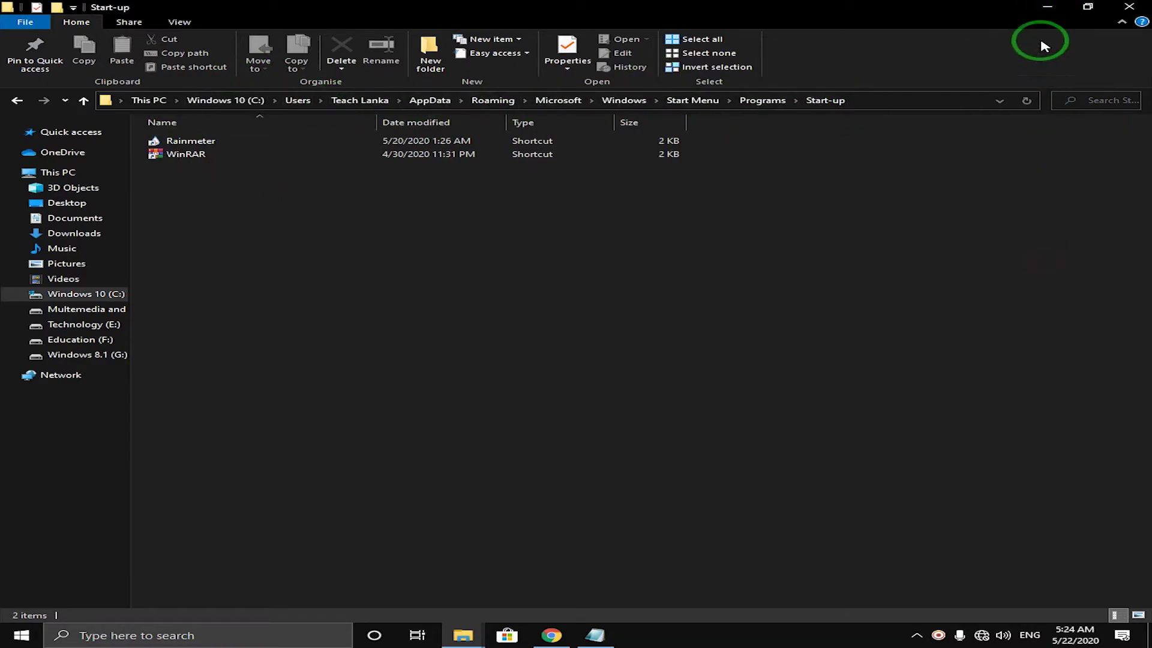
Copy the welcome script from the desktop into the Start-up folder.
left_click(1045, 9)
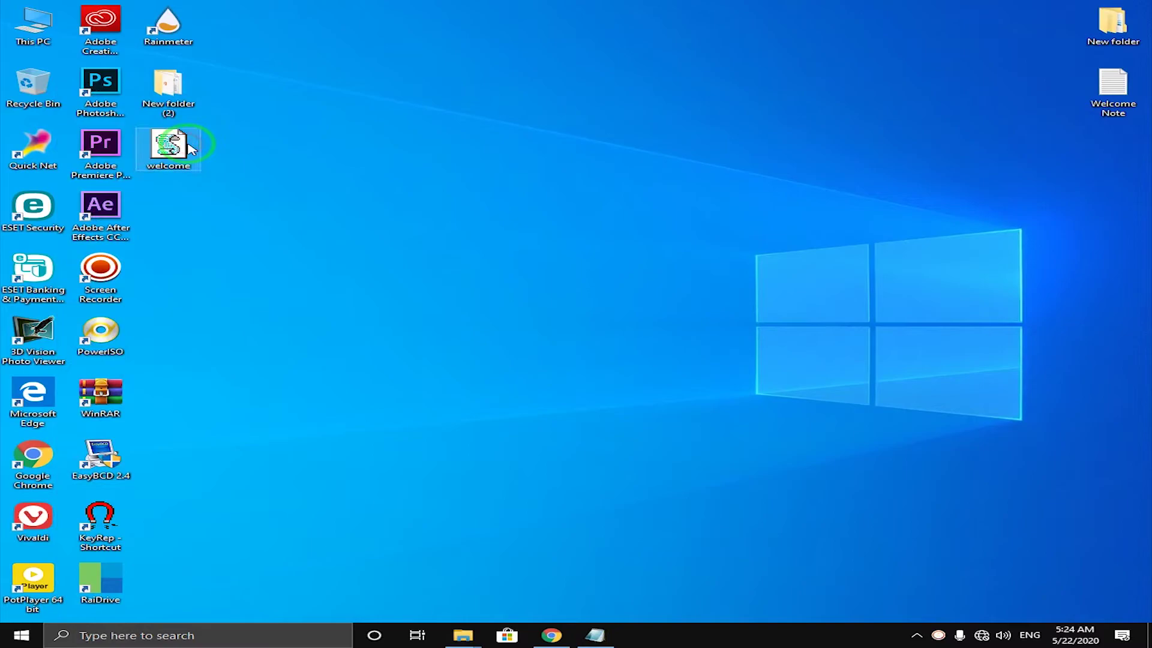
right_click(184, 146)
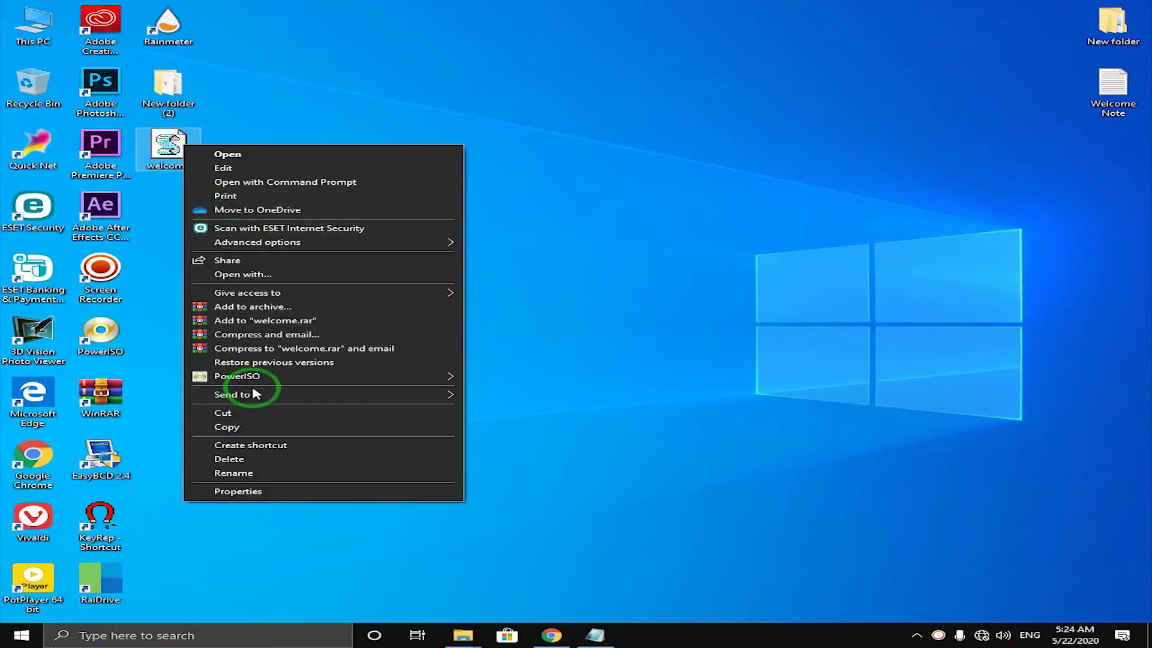
left_click(223, 412)
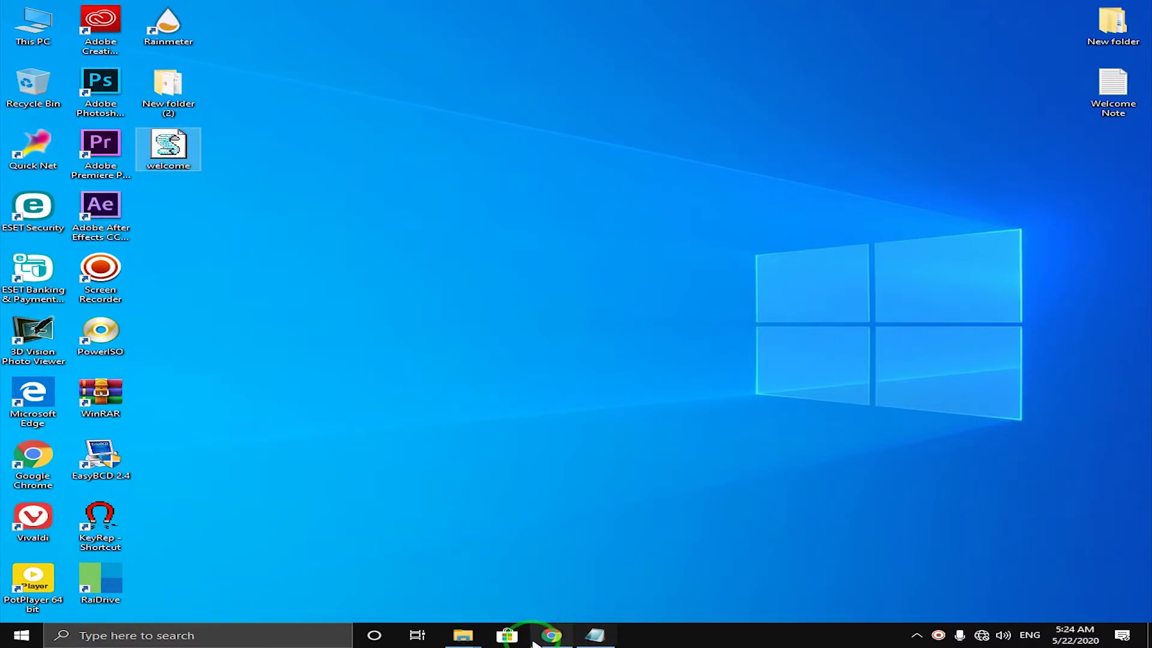
mouse_move(480, 639)
left_click(638, 581)
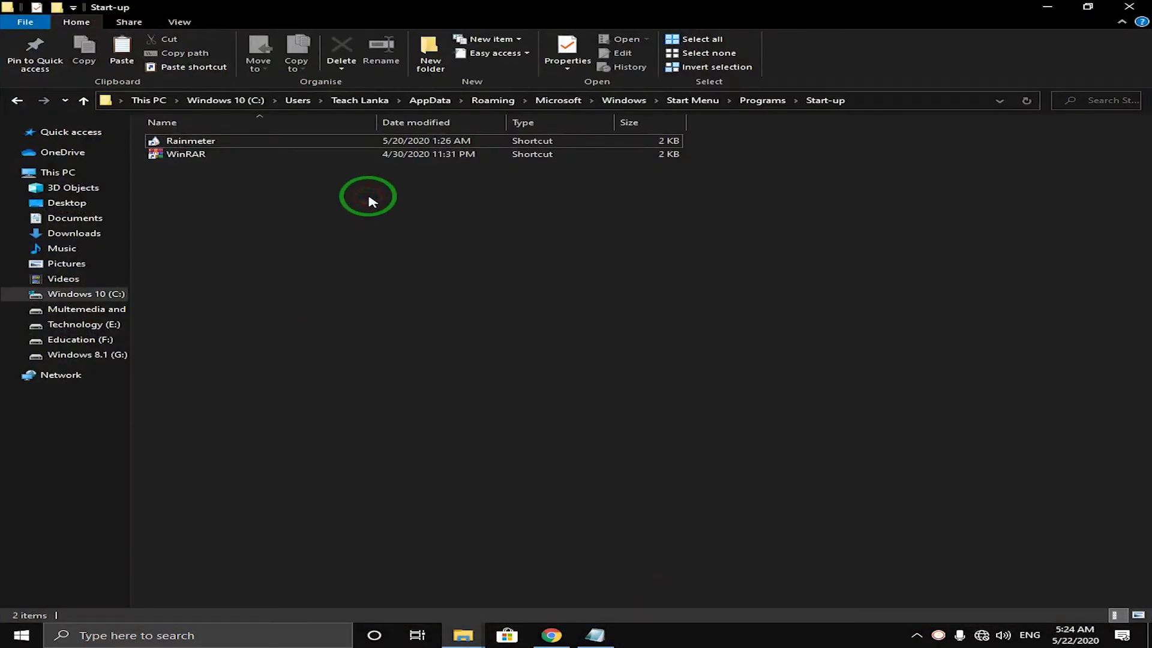
key("ctrl+v")
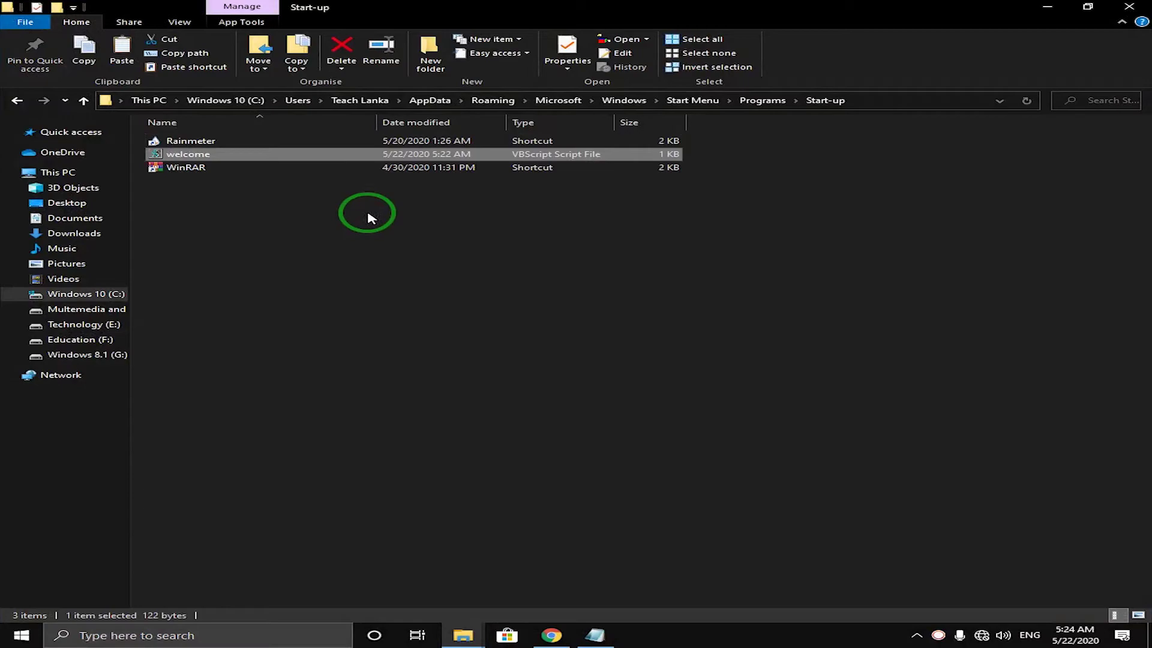
left_click(368, 214)
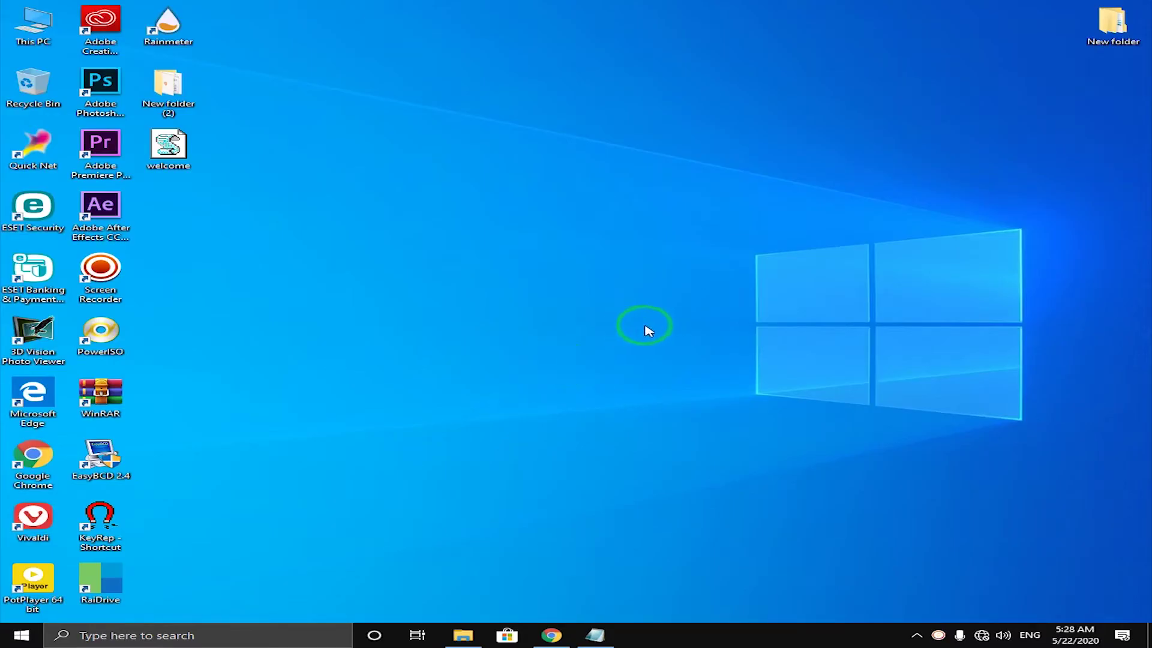
left_click(18, 639)
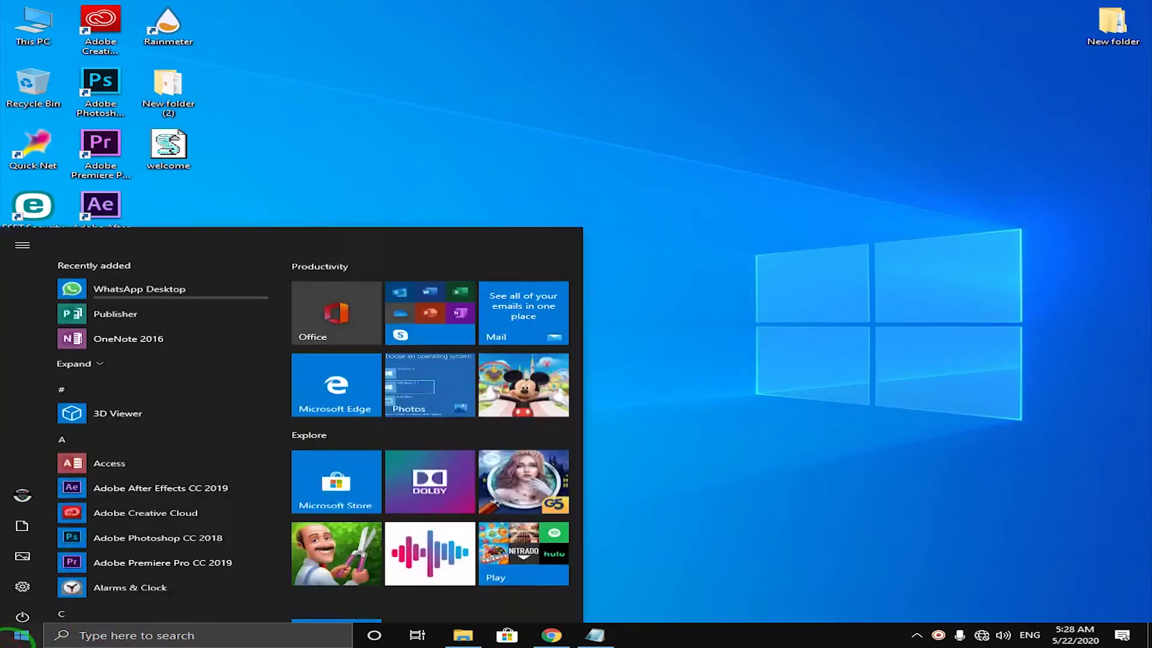
left_click(872, 232)
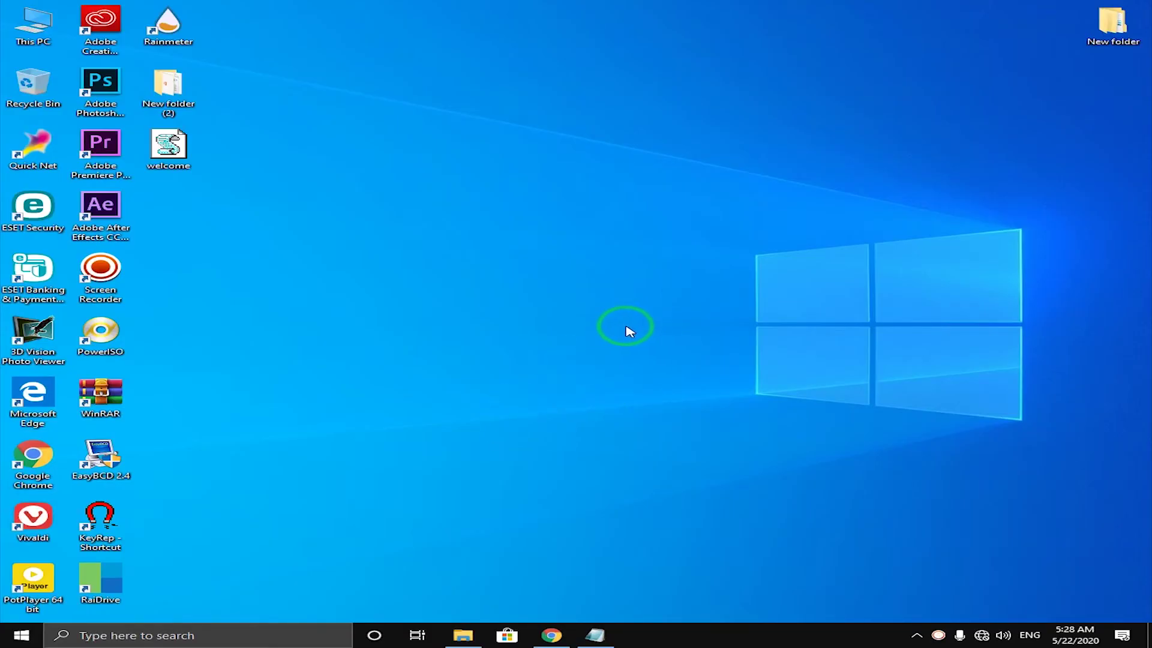
left_click(17, 638)
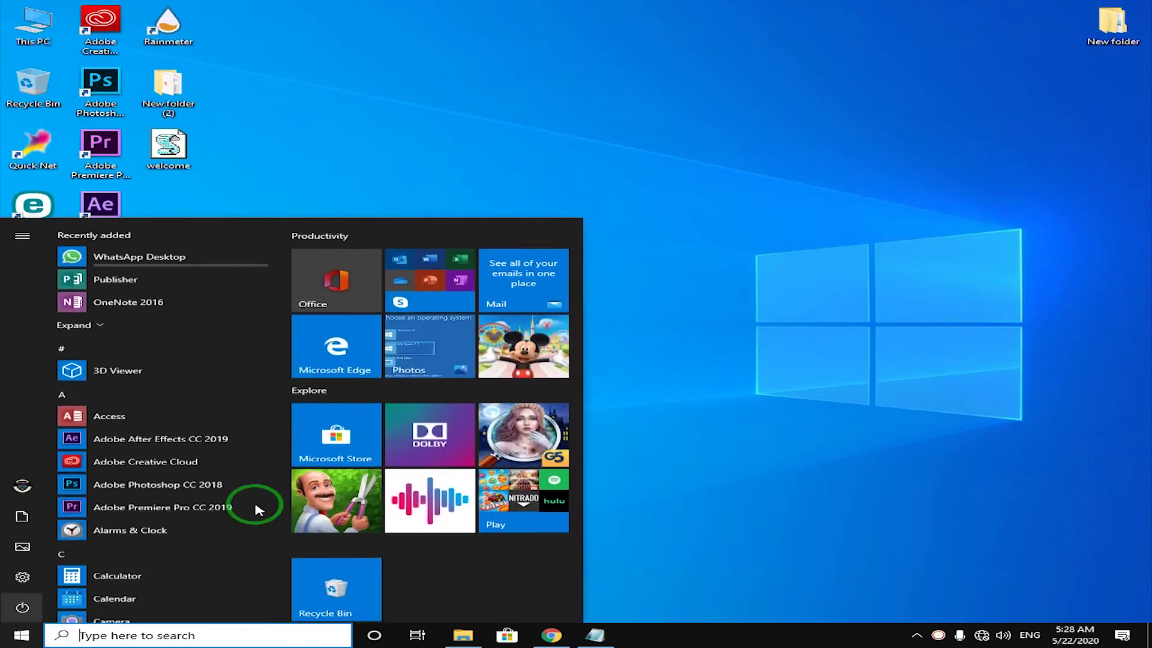
left_click(878, 233)
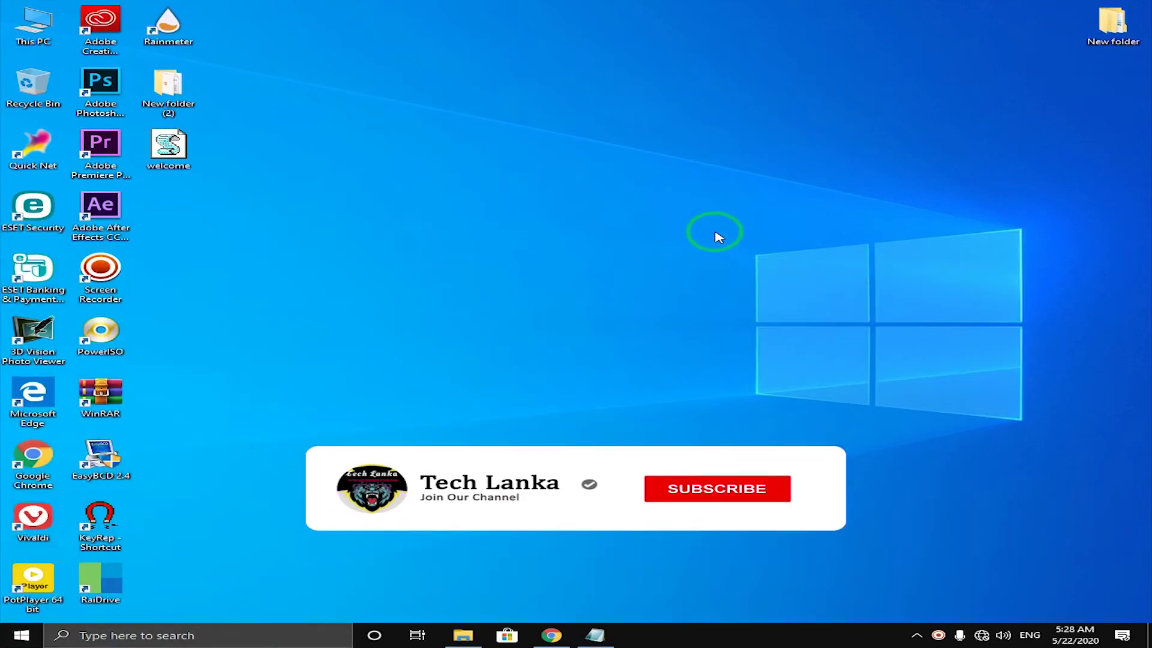